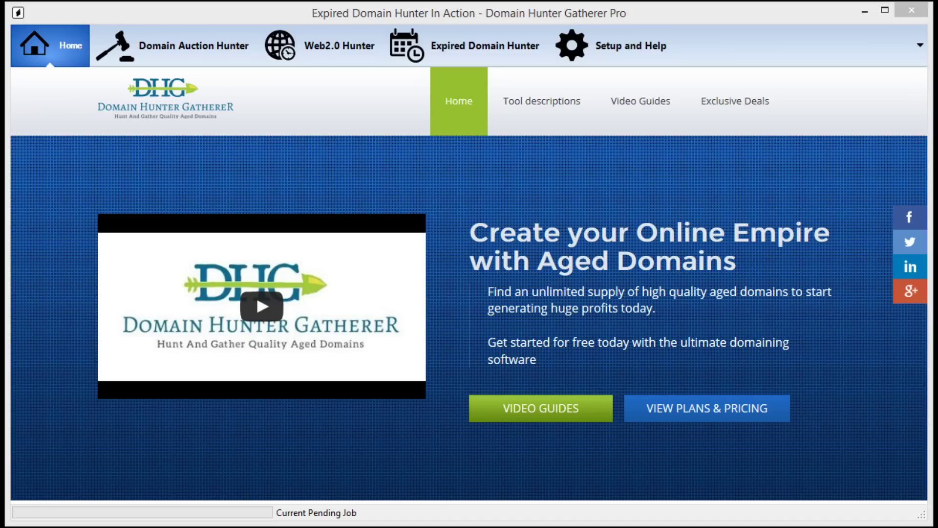
# Step: Open the Expired Domain Hunter tab from the top ribbon
pyautogui.click(419, 45)
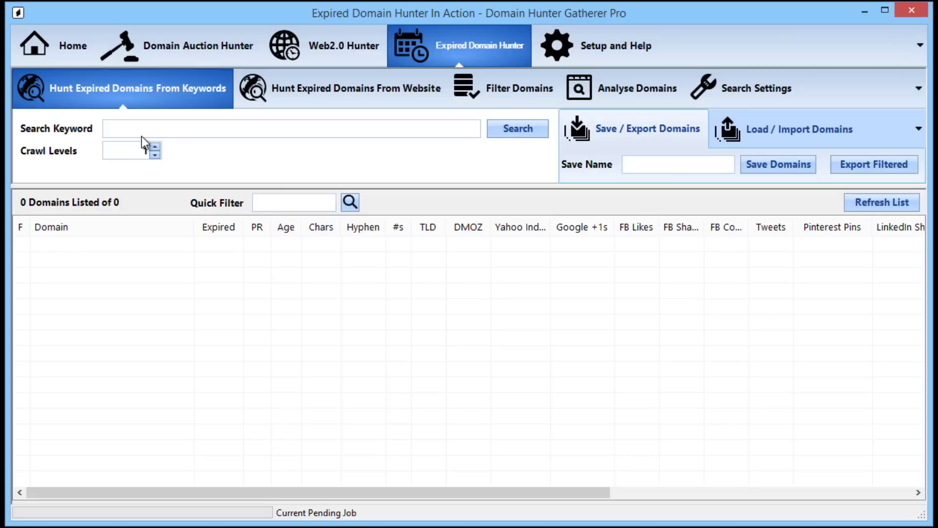
# Step: Switch to the 'Hunt Expired Domains From Website' crawling page
pyautogui.click(340, 87)
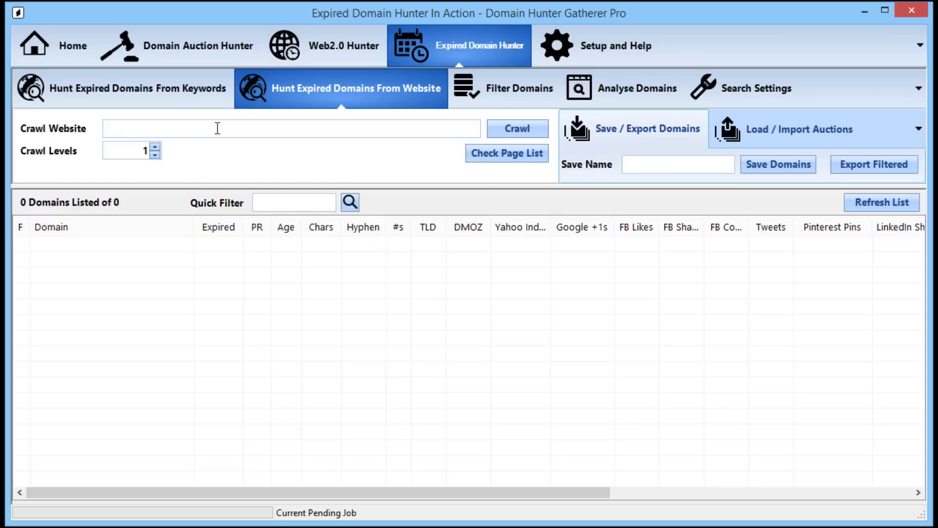
# Step: Return to the 'Hunt Expired Domains From Keywords' page
pyautogui.click(137, 92)
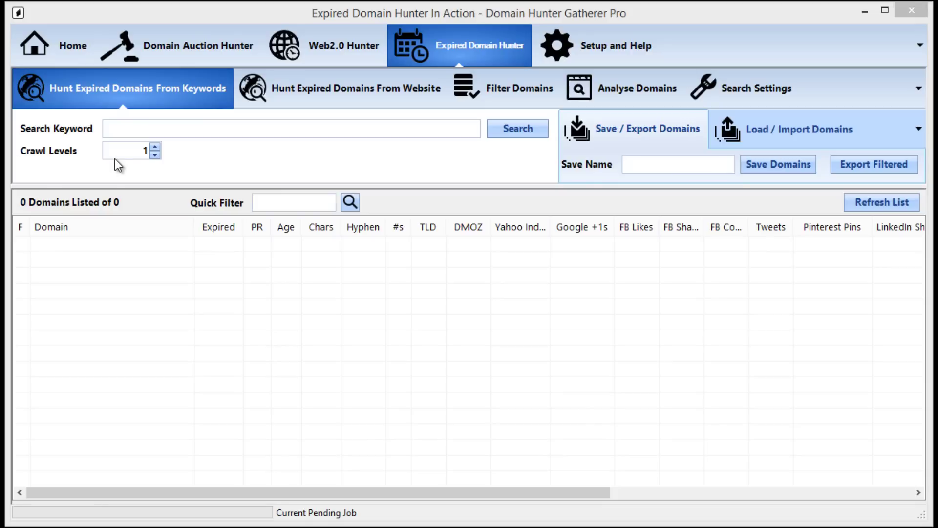
# Step: Enter 'cheese' as the only search keyword, replacing 'cheese,cheese1,cheese2'
pyautogui.click(136, 128)
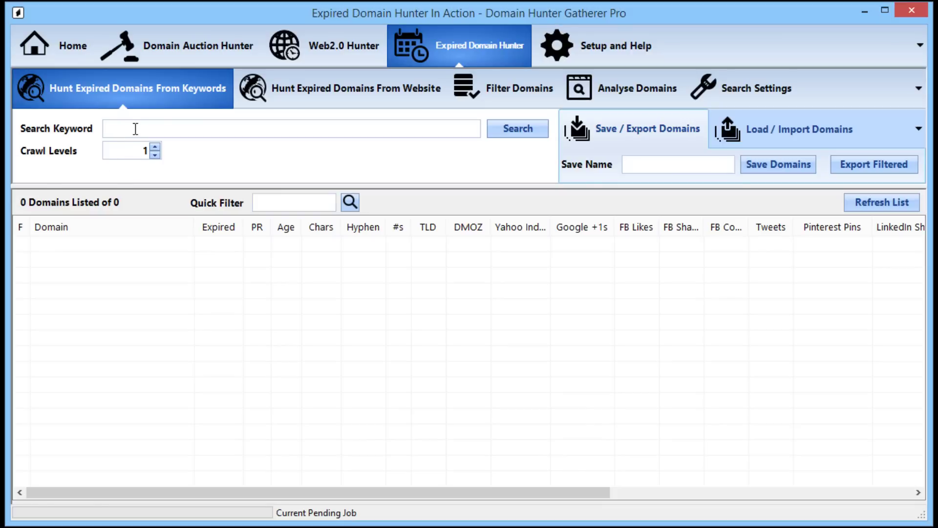
pyautogui.write('cheese,cheese1,cheese2')
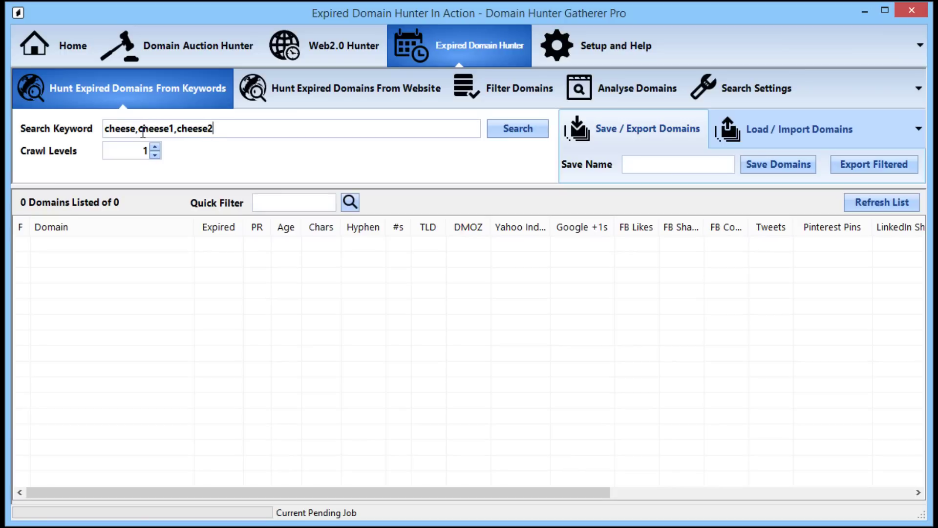
pyautogui.hotkey('ctrl', 'a')
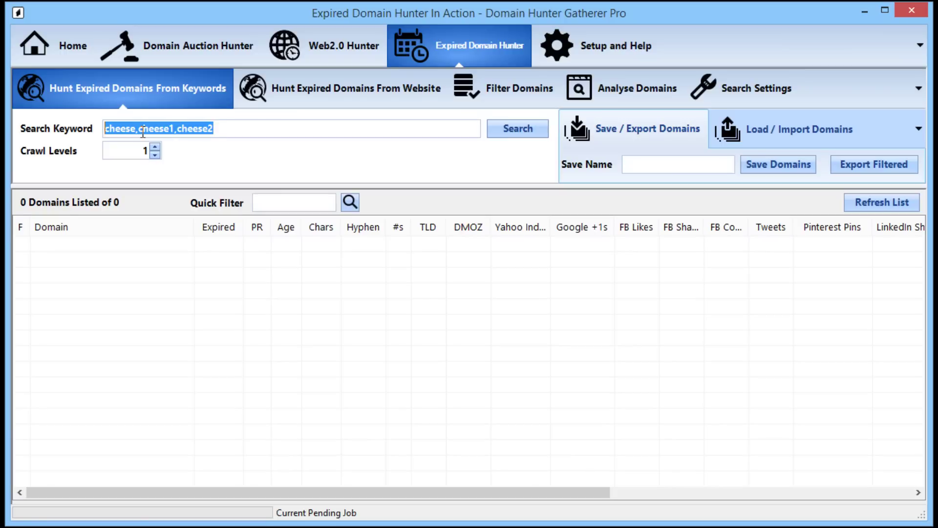
pyautogui.write('cheese')
pyautogui.press('Delete')
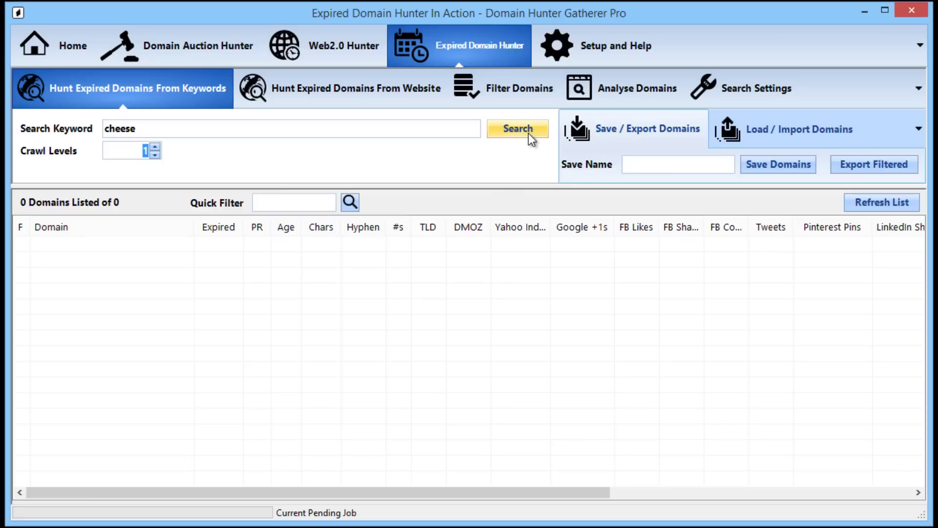
# Step: Run the 'cheese' keyword search, which returns 233 domains
pyautogui.click(520, 128)
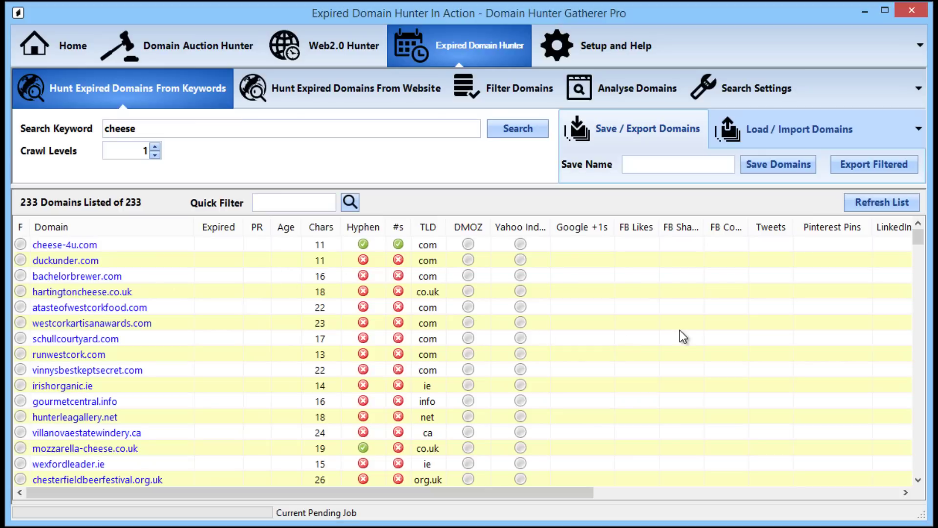
pyautogui.scroll(-5, 683, 336)
pyautogui.scroll(-20, 683, 335)
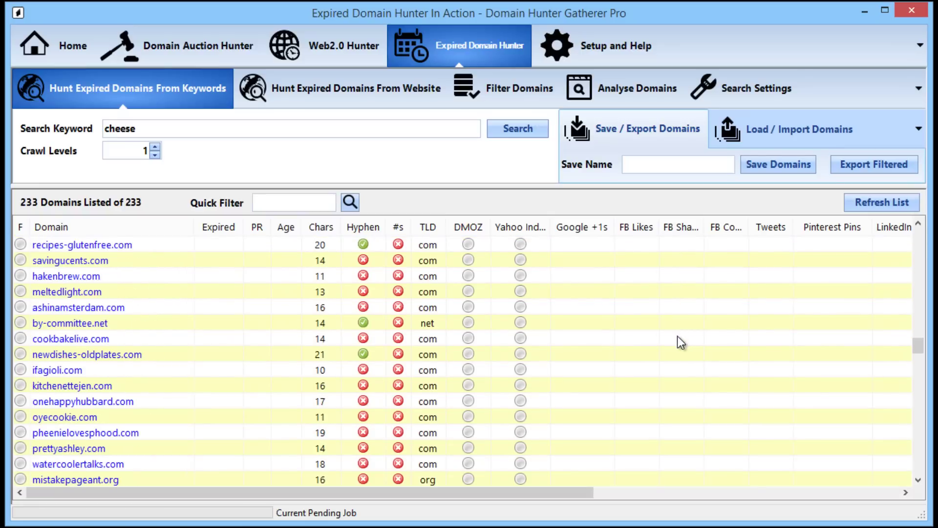
pyautogui.scroll(-15, 434, 337)
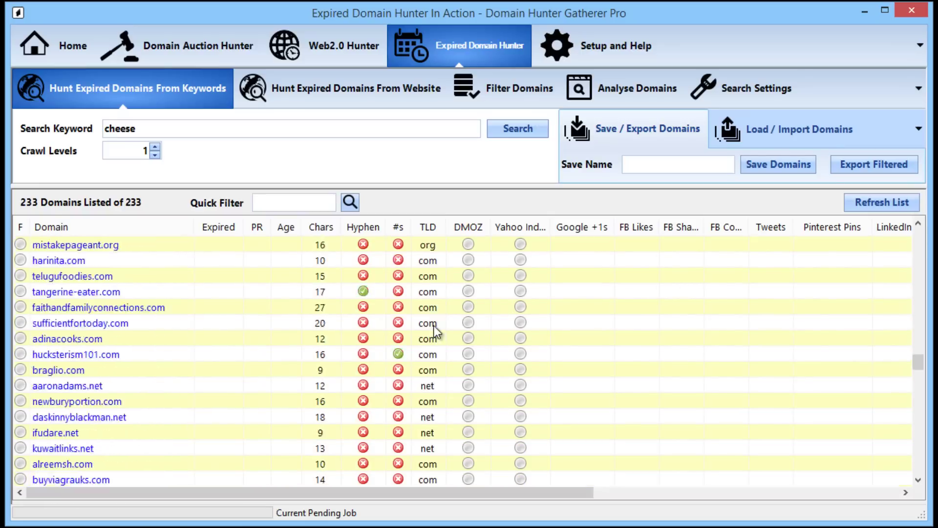
pyautogui.scroll(-15, 345, 310)
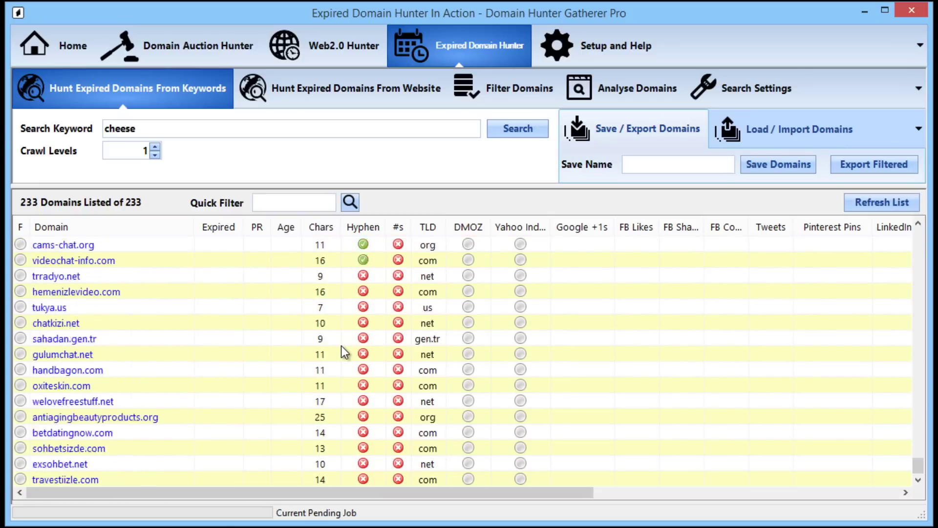
pyautogui.scroll(20, 345, 350)
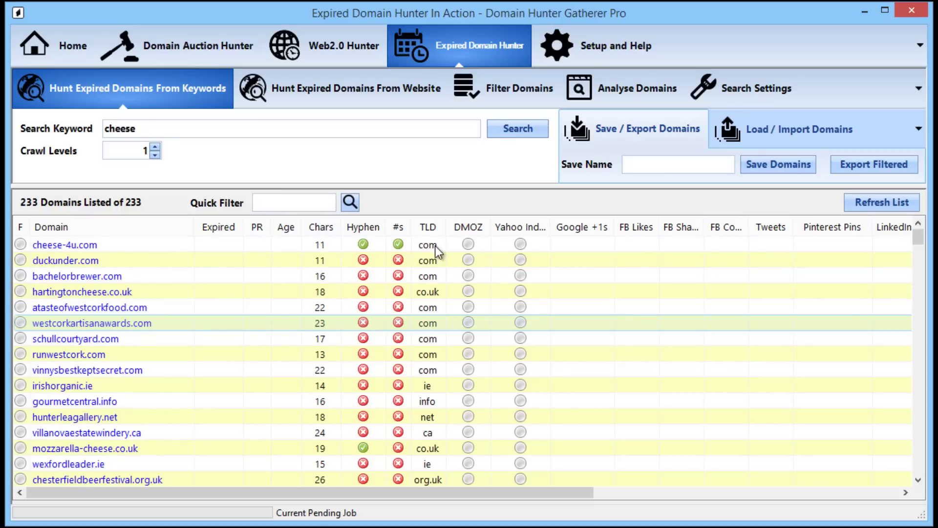
# Step: Start analysing all filtered domains from the Analyse Domains options
pyautogui.click(642, 88)
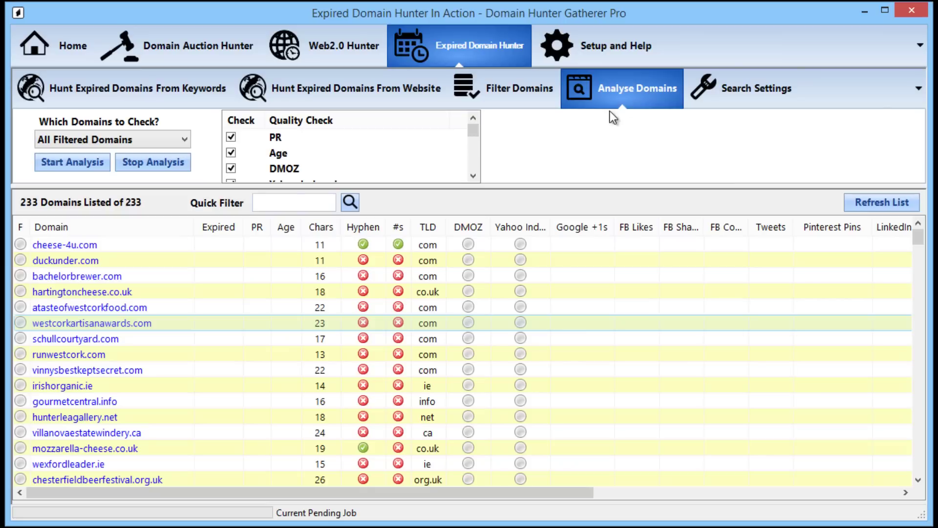
pyautogui.click(63, 162)
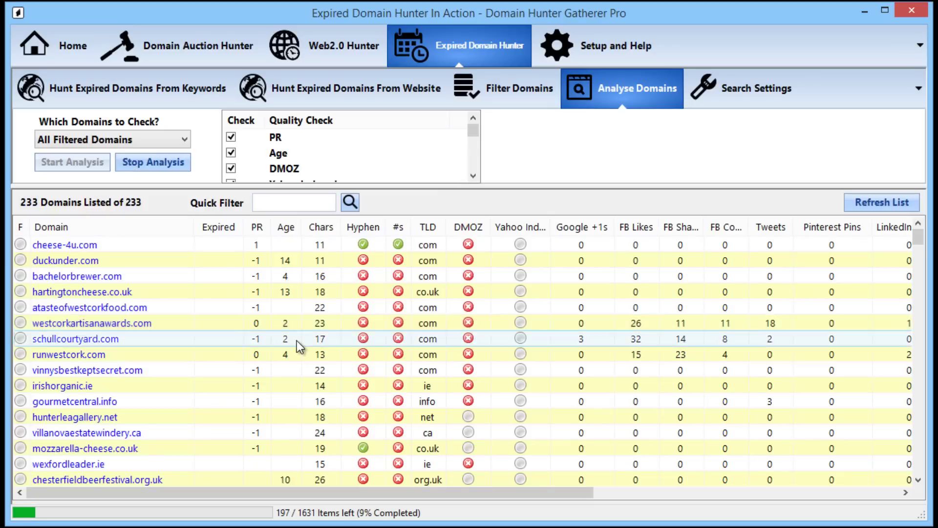
pyautogui.scroll(-6, 297, 341)
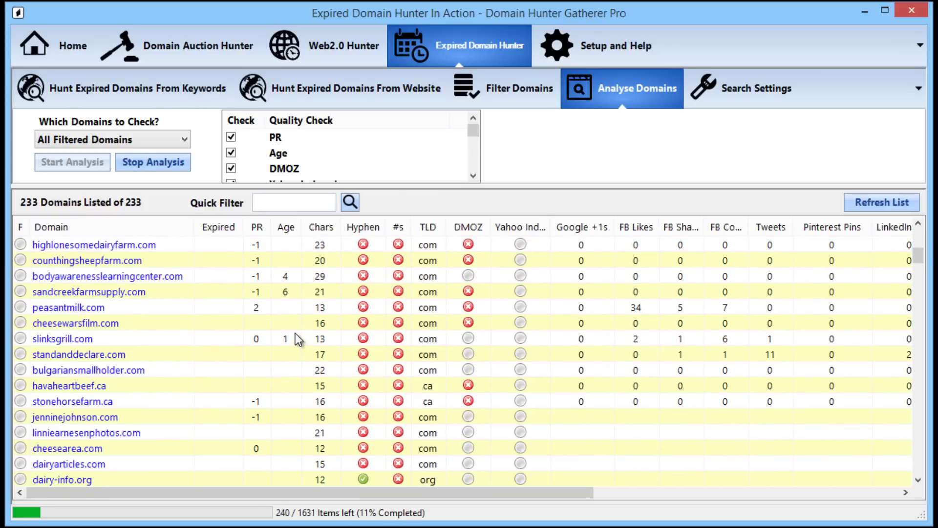
# Step: Inspect peasantmilk.com, sourgrapes.ie (PR 4), nurish.ie and chocolatehere.ie as results fill in
pyautogui.click(272, 309)
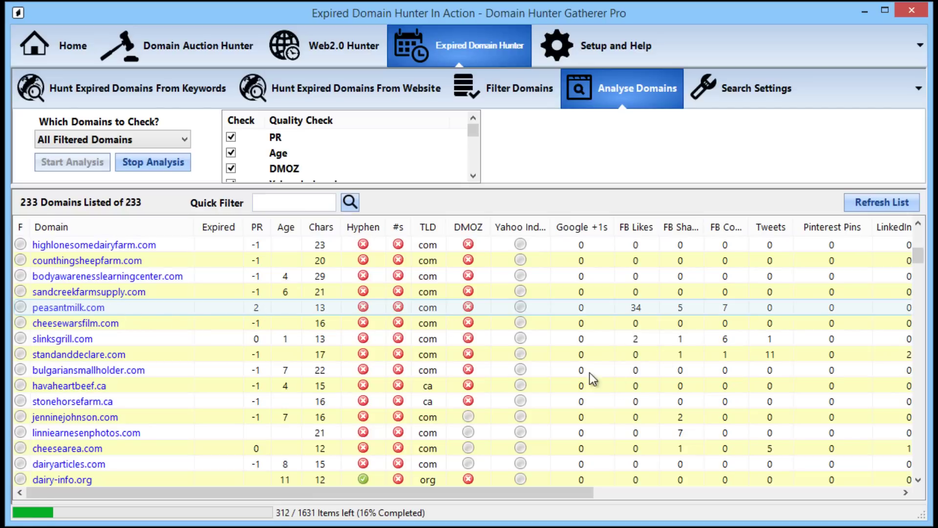
pyautogui.moveTo(266, 490); pyautogui.dragTo(337, 496)
pyautogui.scroll(-4, 289, 419)
pyautogui.scroll(-7, 290, 419)
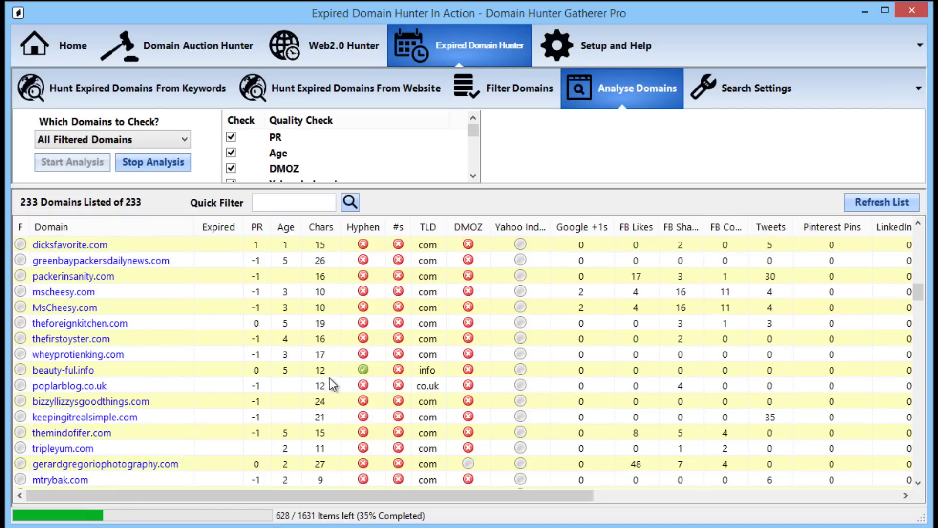
pyautogui.scroll(-11, 337, 361)
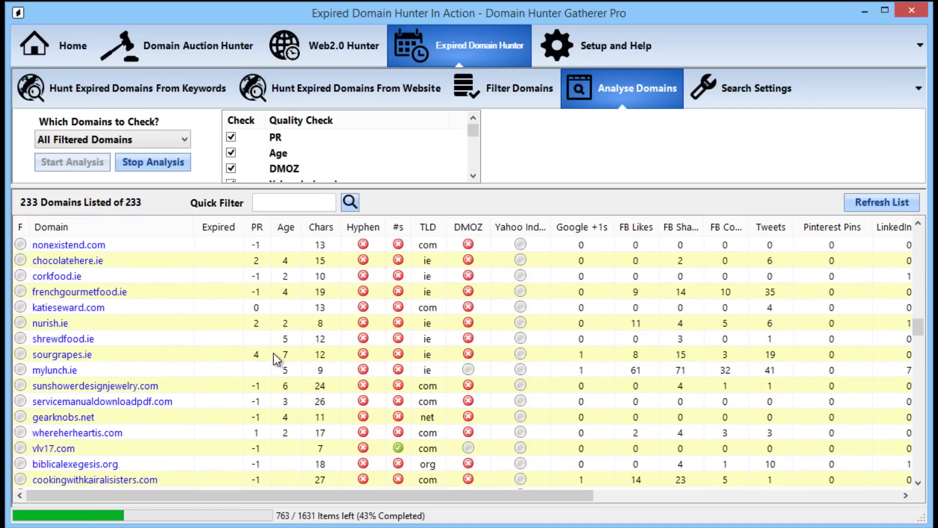
pyautogui.click(273, 353)
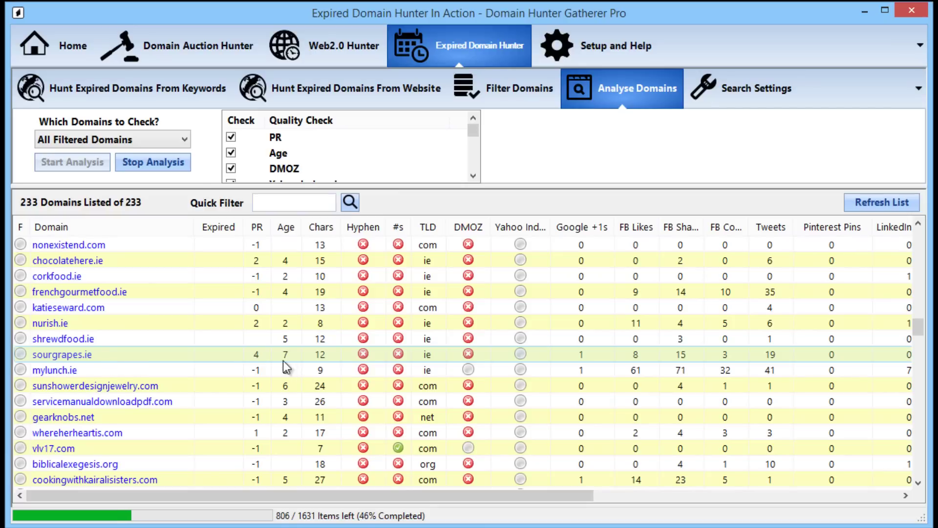
pyautogui.click(275, 323)
pyautogui.click(275, 309)
pyautogui.scroll(-12, 303, 386)
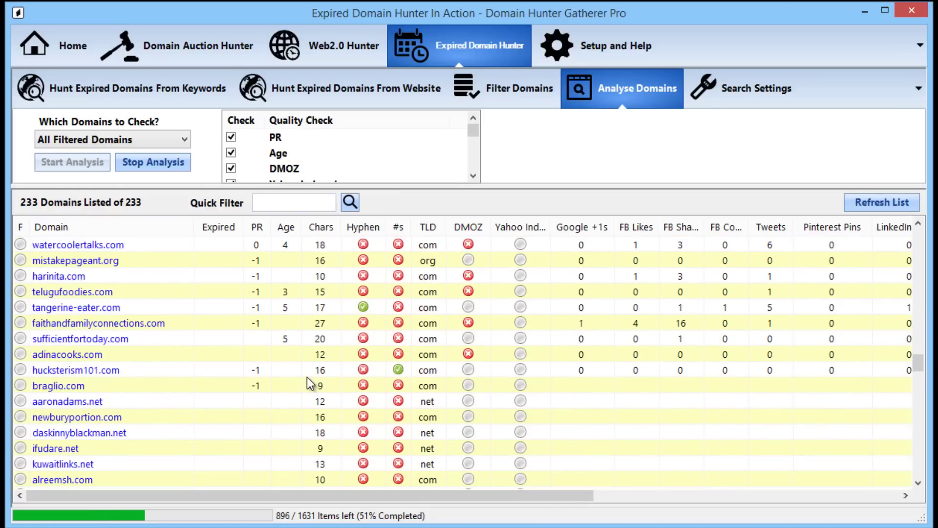
pyautogui.scroll(5, 306, 377)
pyautogui.scroll(20, 306, 377)
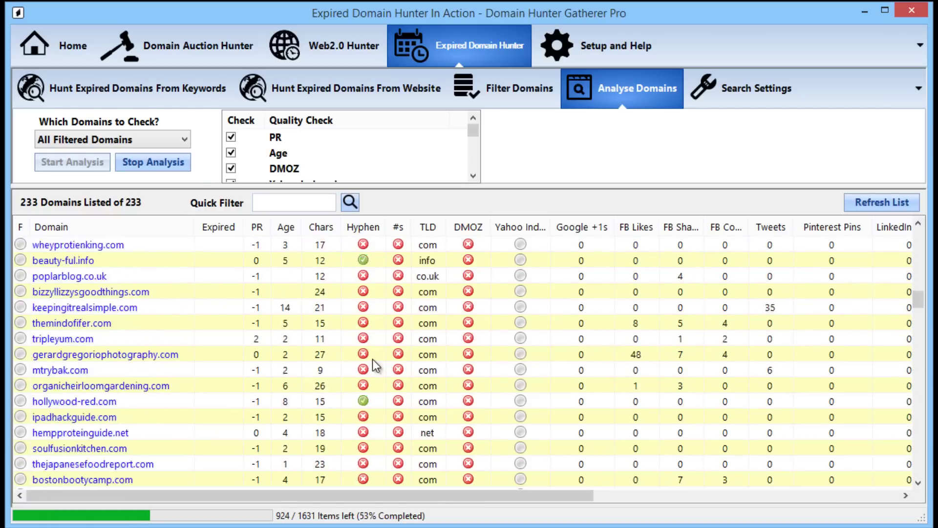
pyautogui.scroll(3, 288, 320)
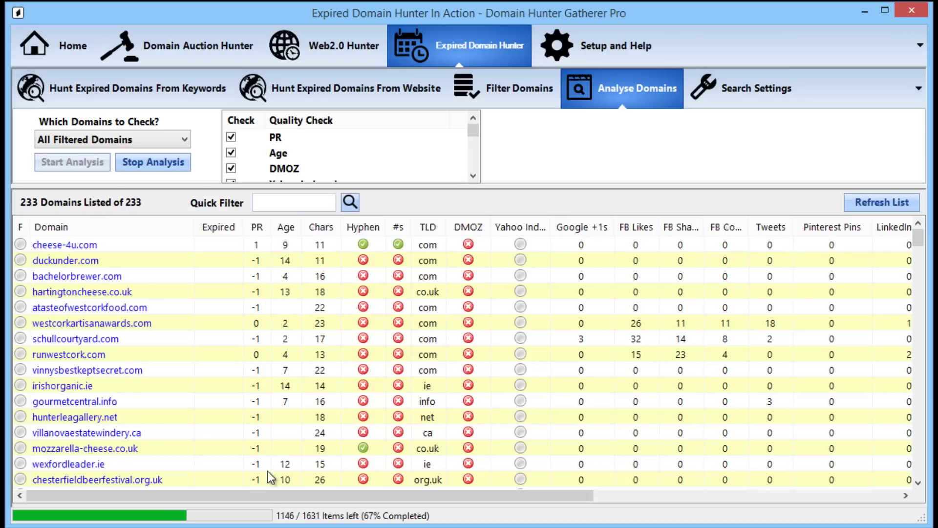
# Step: Scroll the results right to view the Alexa, Majestic and Moz columns
pyautogui.moveTo(256, 496); pyautogui.dragTo(759, 409)
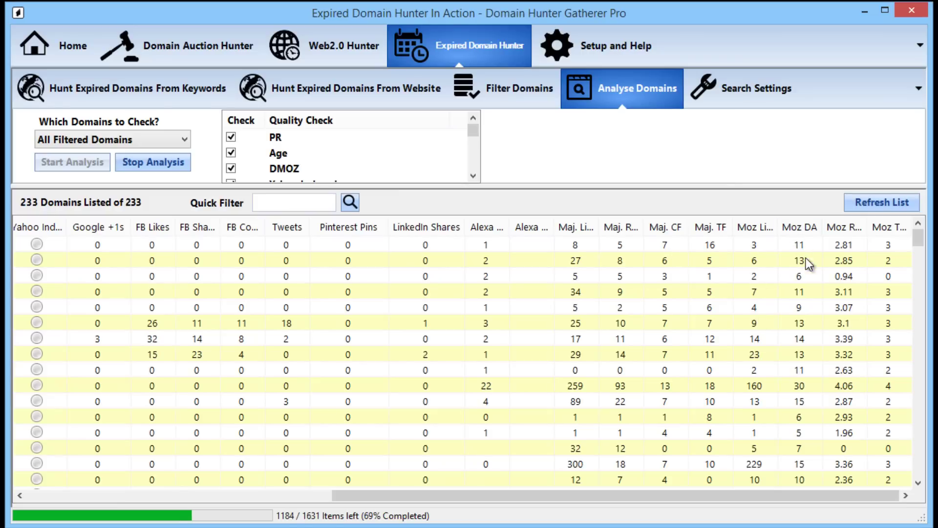